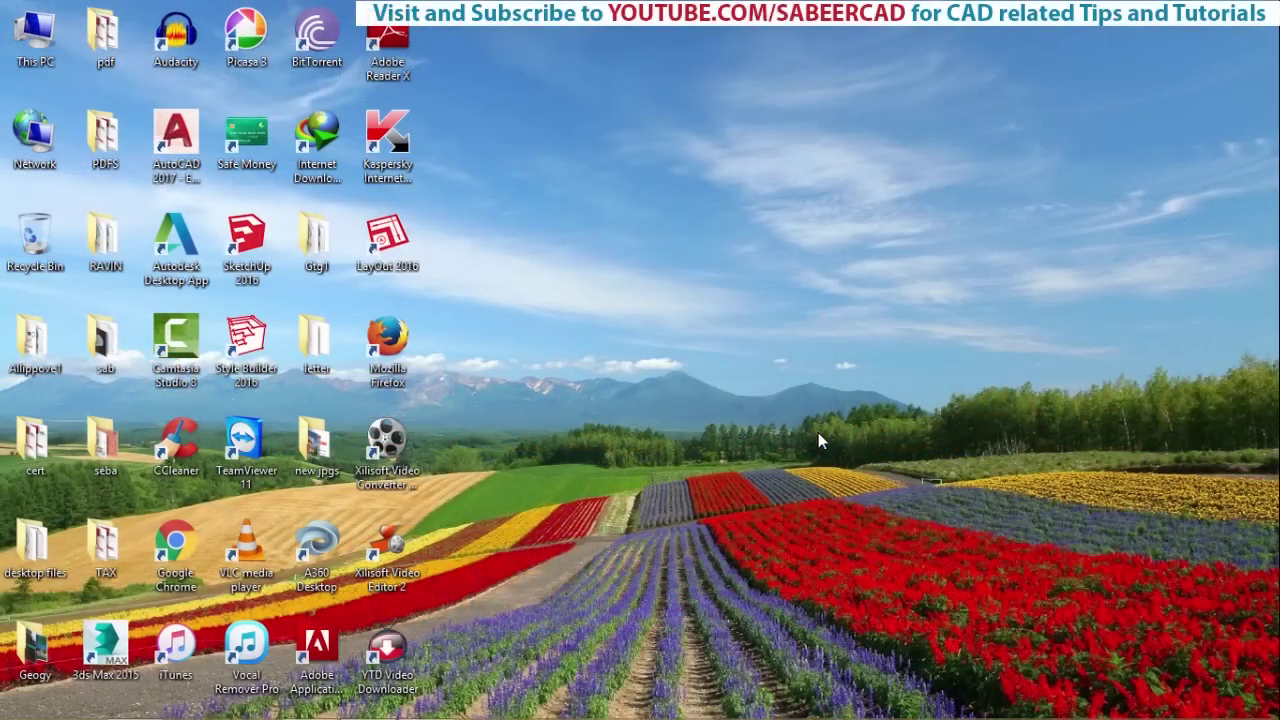
# - Launch AutoCAD 2017's Reset Settings to Default utility by searching 'reset' on the Start screen
pyautogui.press('super')
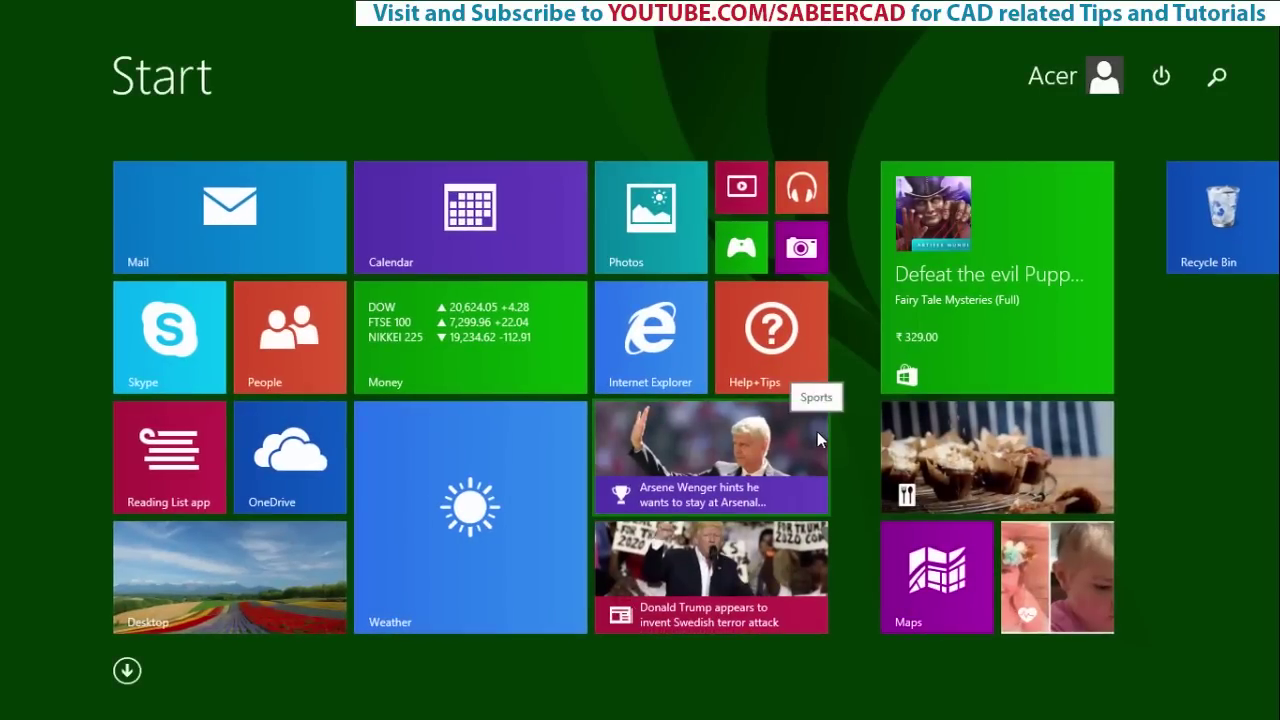
pyautogui.write('reset Settings to Default')
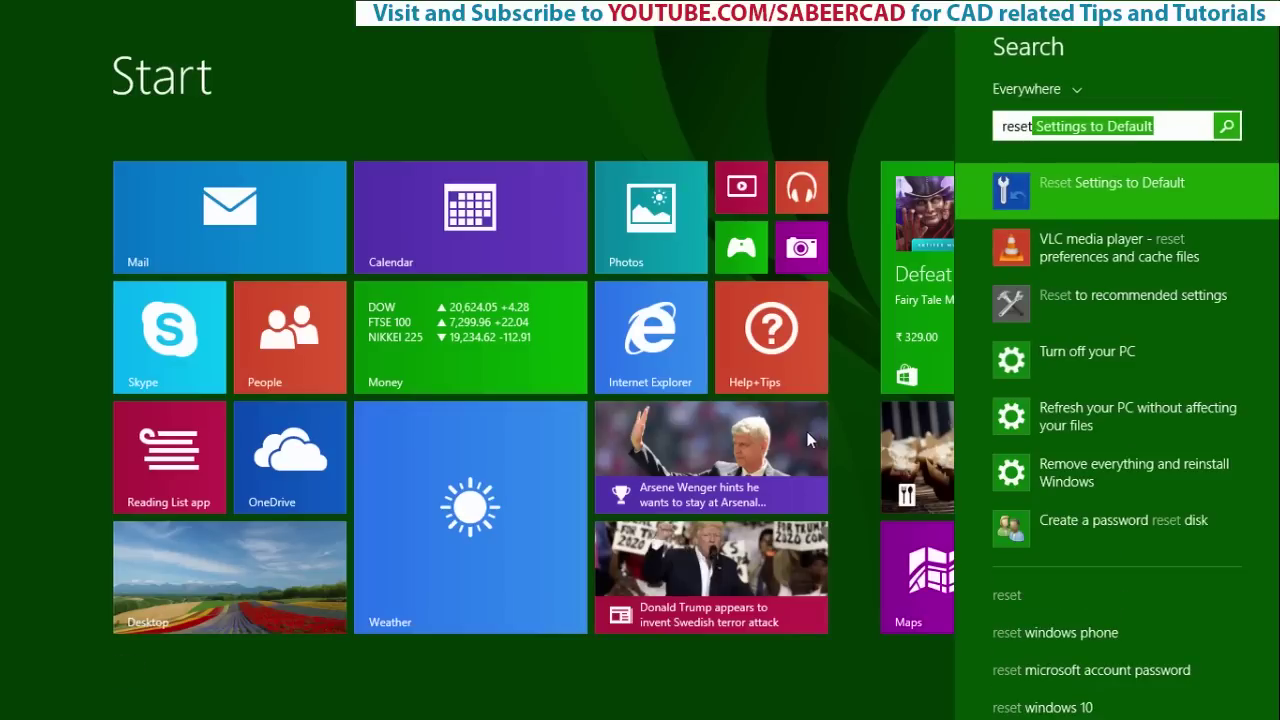
pyautogui.click(1073, 193)
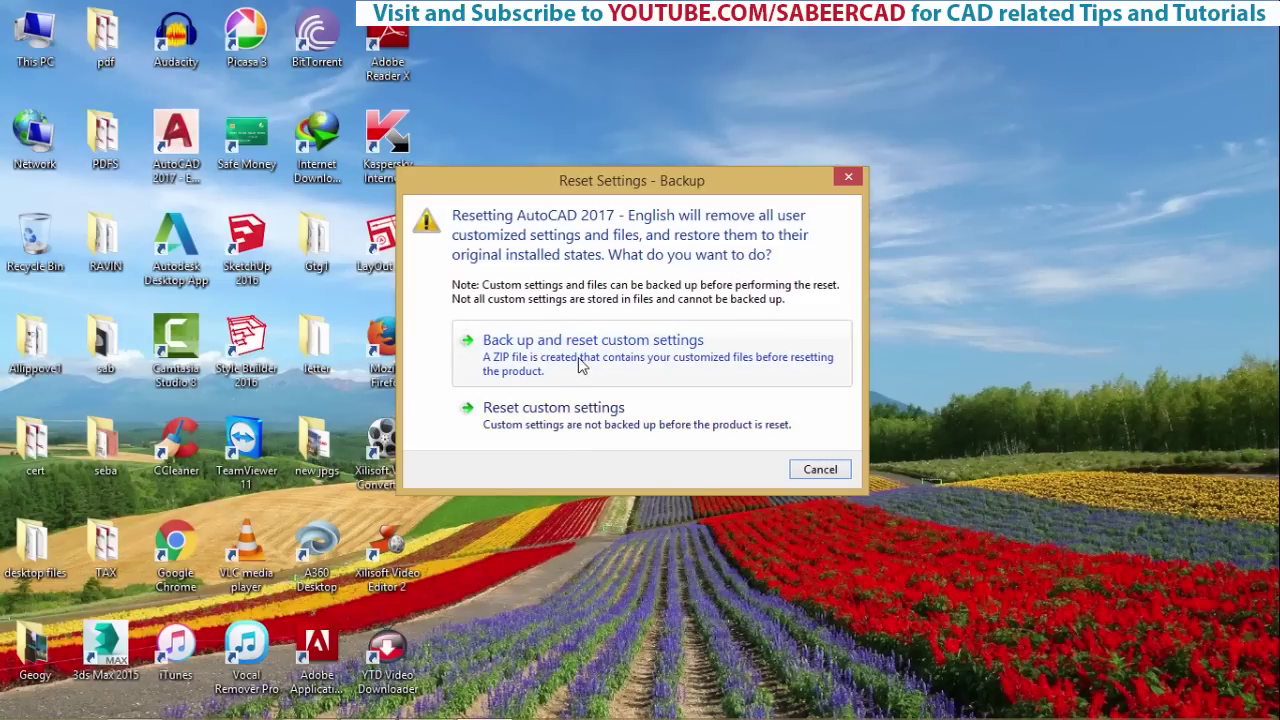
# - Back up the custom settings as a zip on the Desktop, then acknowledge the successful reset
pyautogui.click(580, 364)
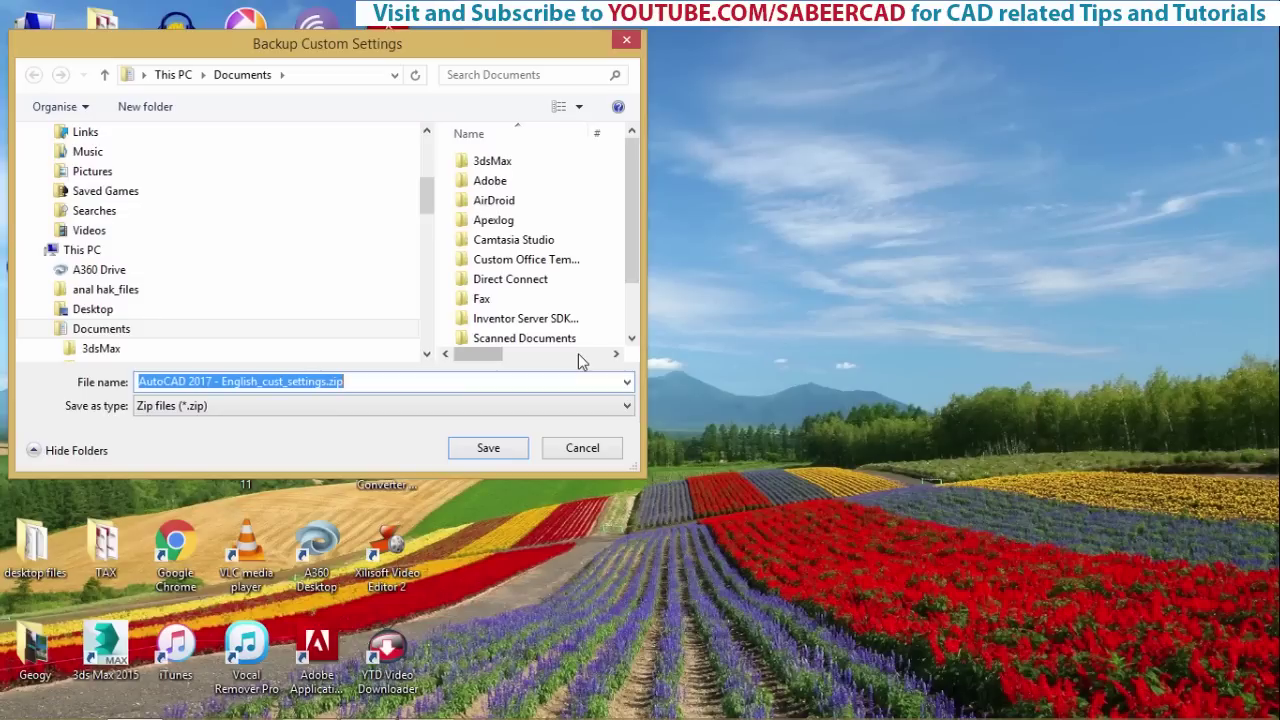
pyautogui.doubleClick(106, 77)
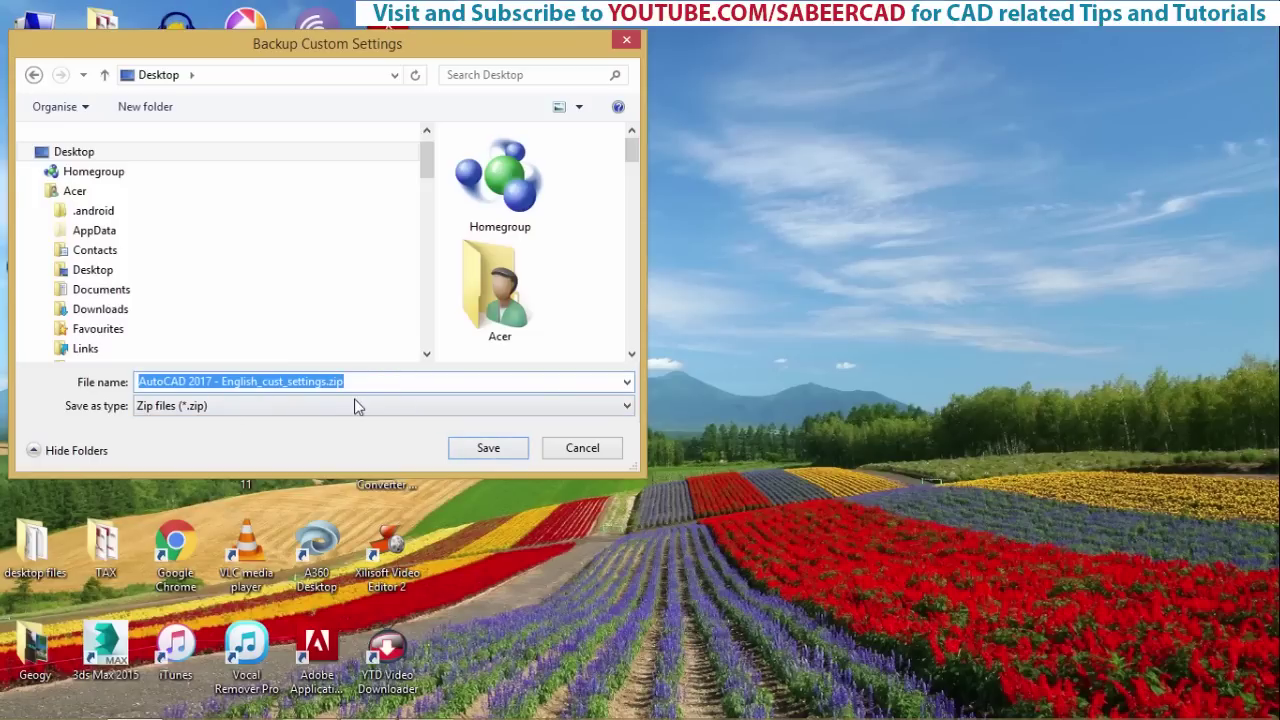
pyautogui.click(482, 450)
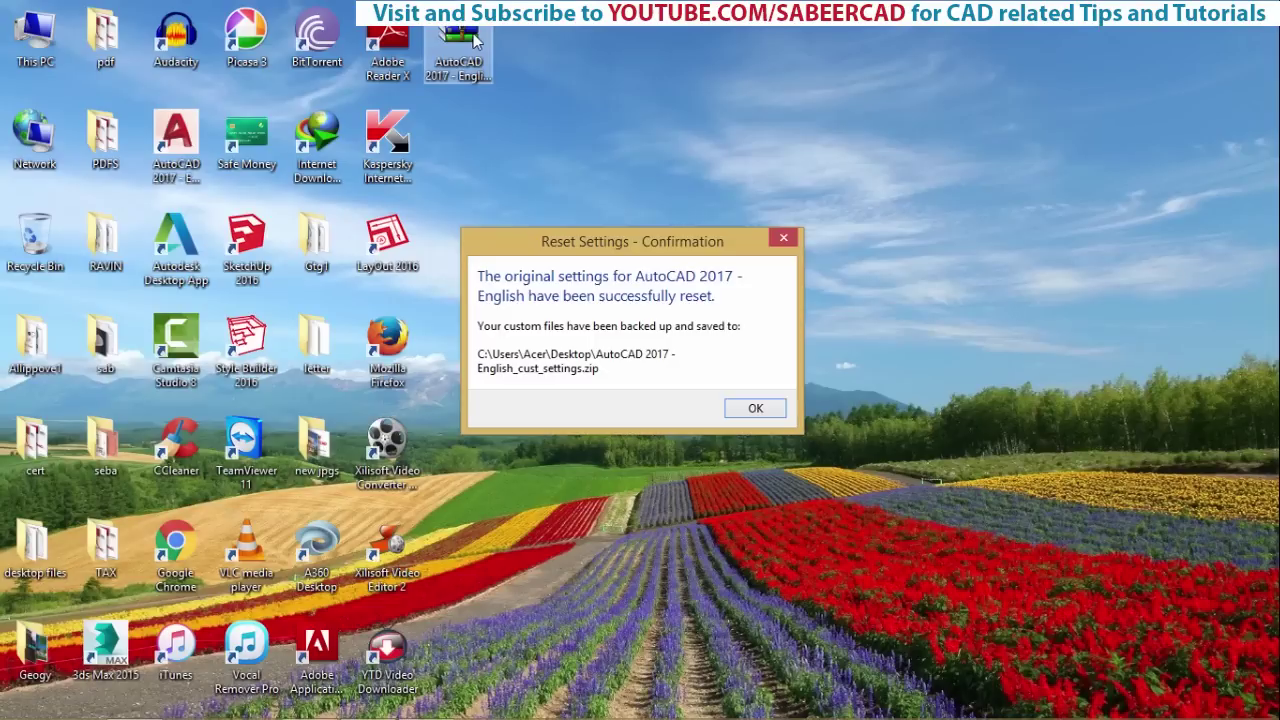
pyautogui.click(755, 411)
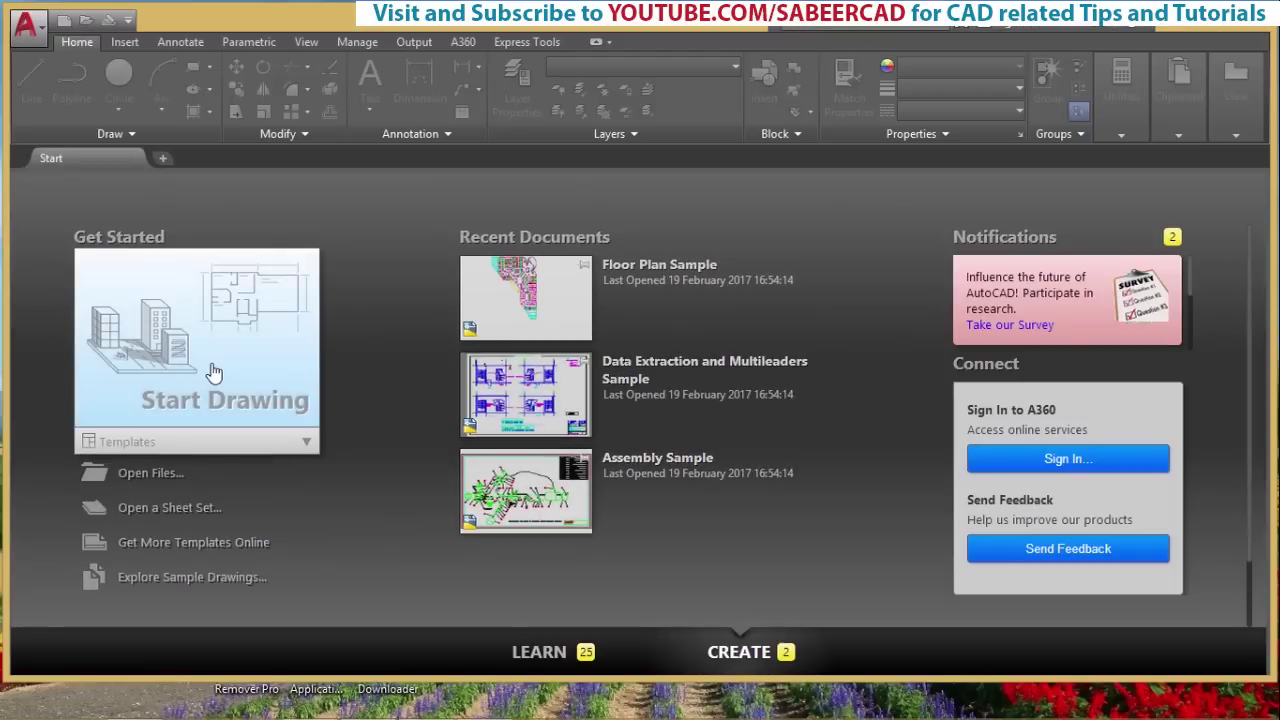
# - Start a new blank drawing from AutoCAD's Start tab
pyautogui.click(294, 366)
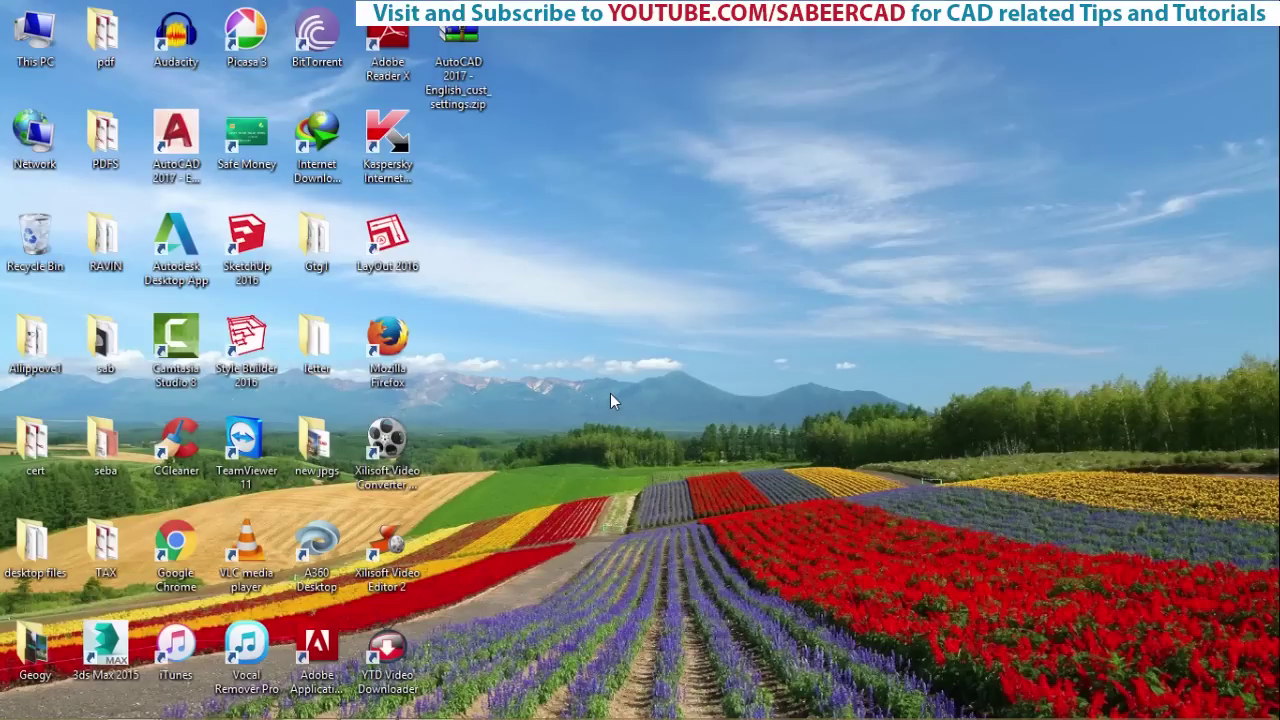
# - Launch the Import AutoCAD 2017 Settings utility by searching 'auto' on the Start screen
pyautogui.press('super')
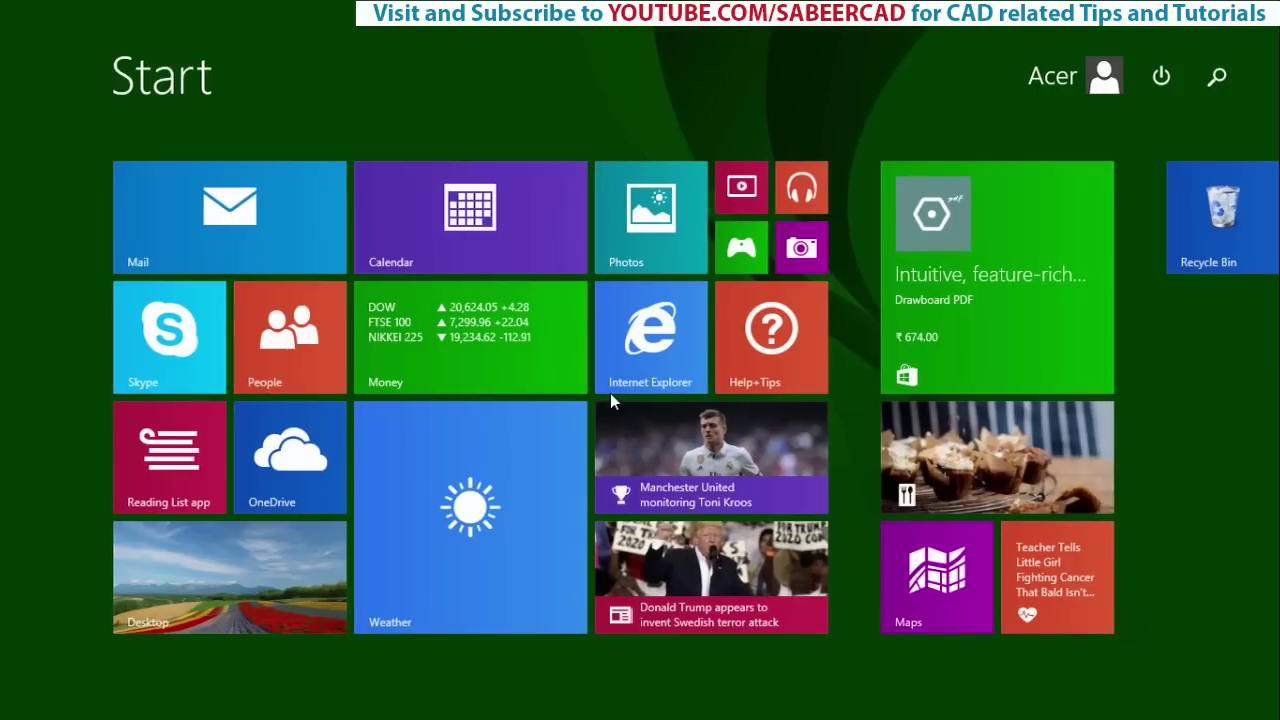
pyautogui.write('autoCAD 2017 - English')
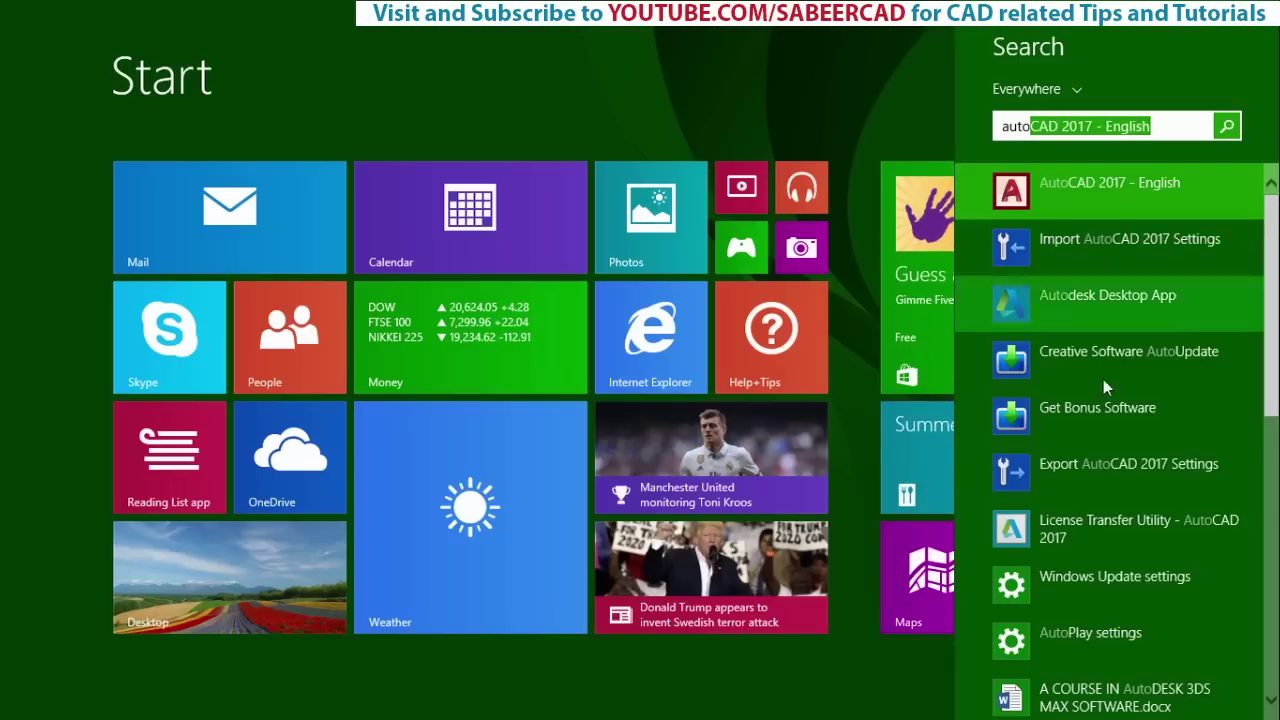
pyautogui.click(1112, 253)
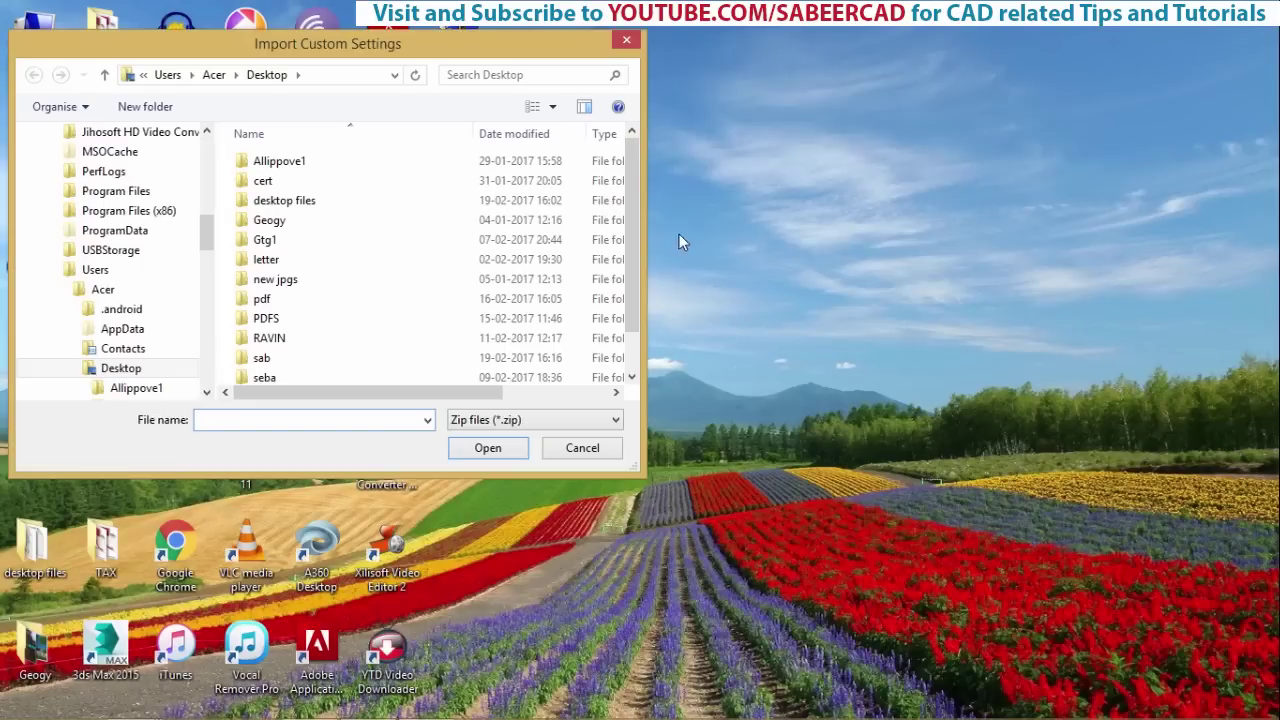
# - Import the Desktop backup 'AutoCAD 2017 - English_cust_settings.zip' and dismiss the success message
pyautogui.click(105, 75)
pyautogui.click(105, 75)
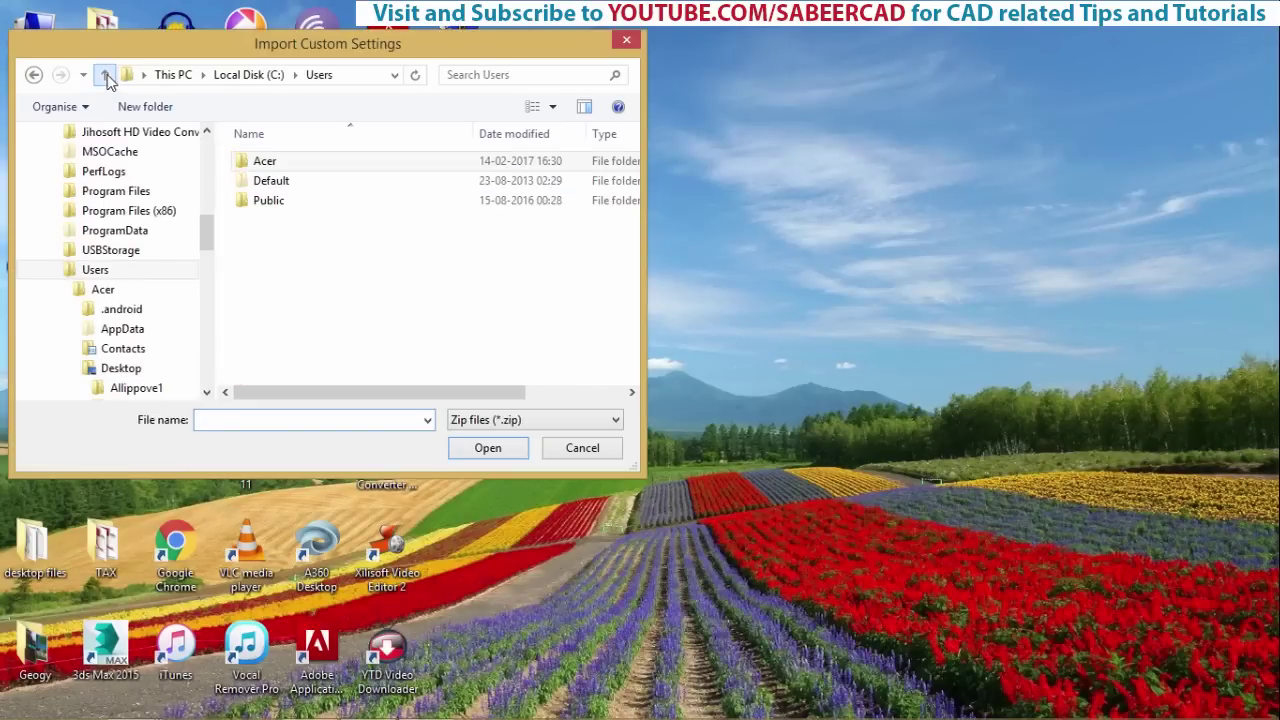
pyautogui.click(105, 75)
pyautogui.click(105, 75)
pyautogui.click(105, 75)
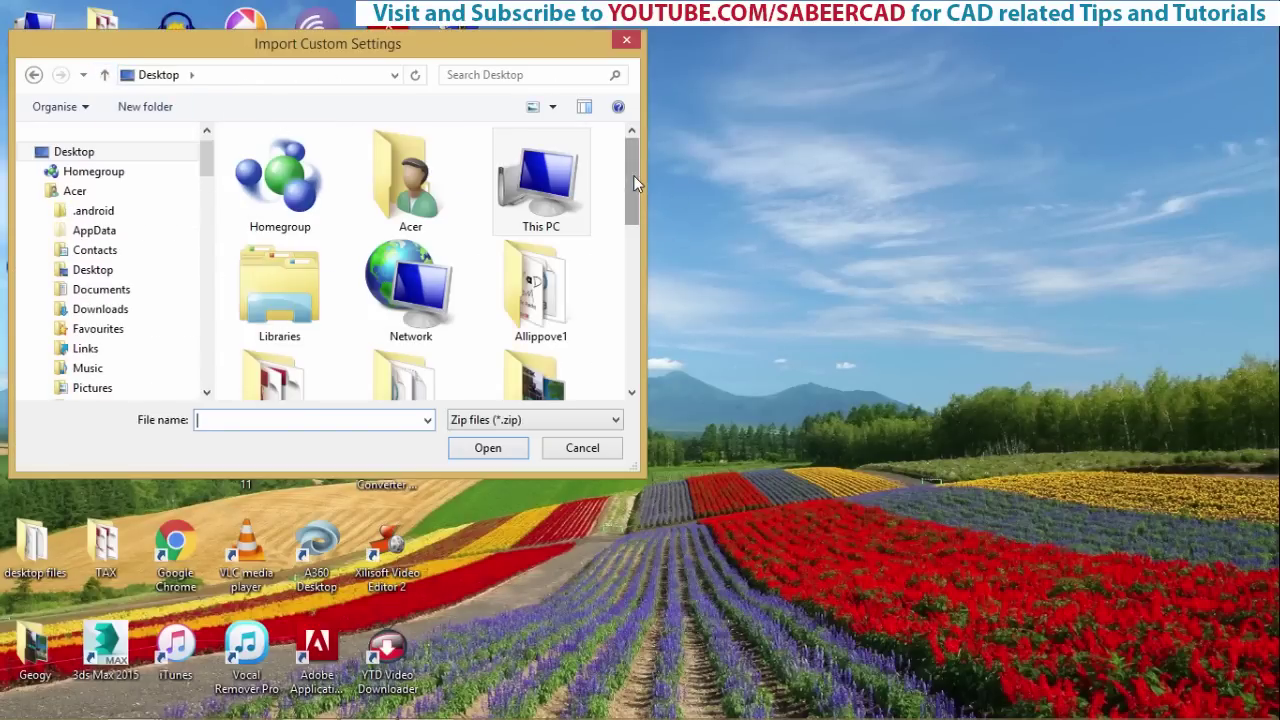
pyautogui.moveTo(633, 182); pyautogui.dragTo(615, 363)
pyautogui.click(279, 320)
pyautogui.click(510, 450)
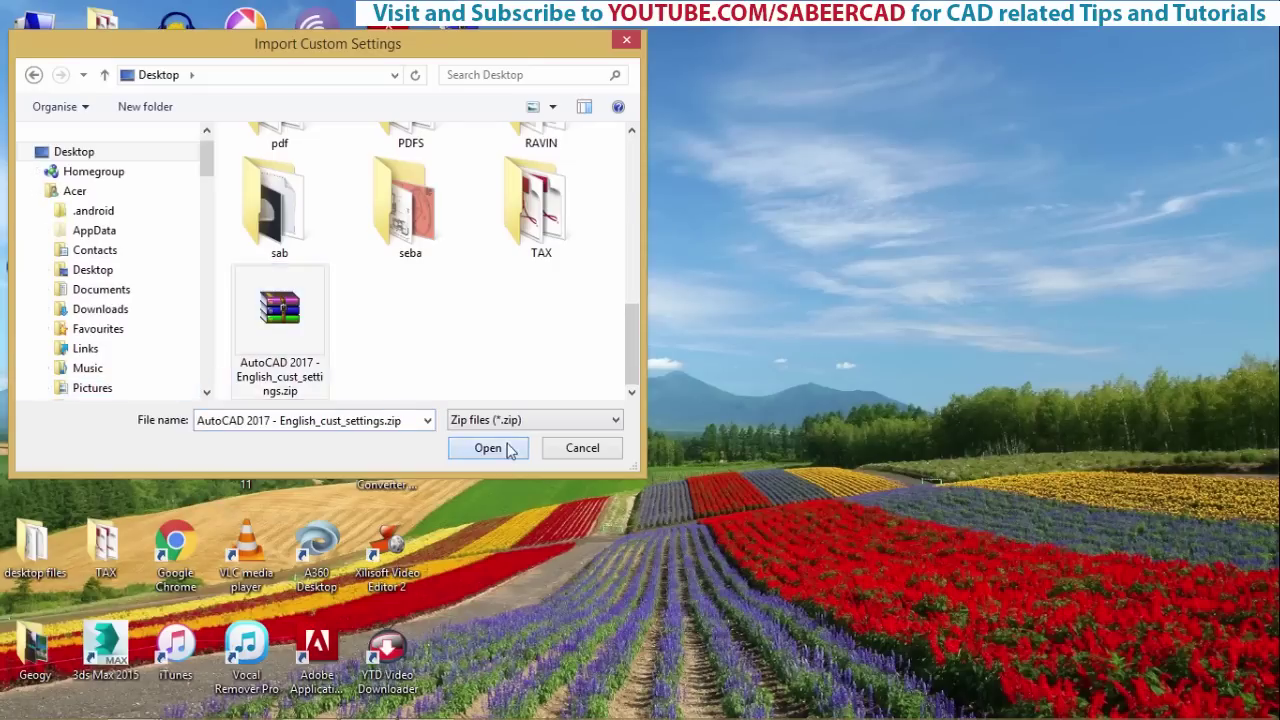
pyautogui.click(509, 448)
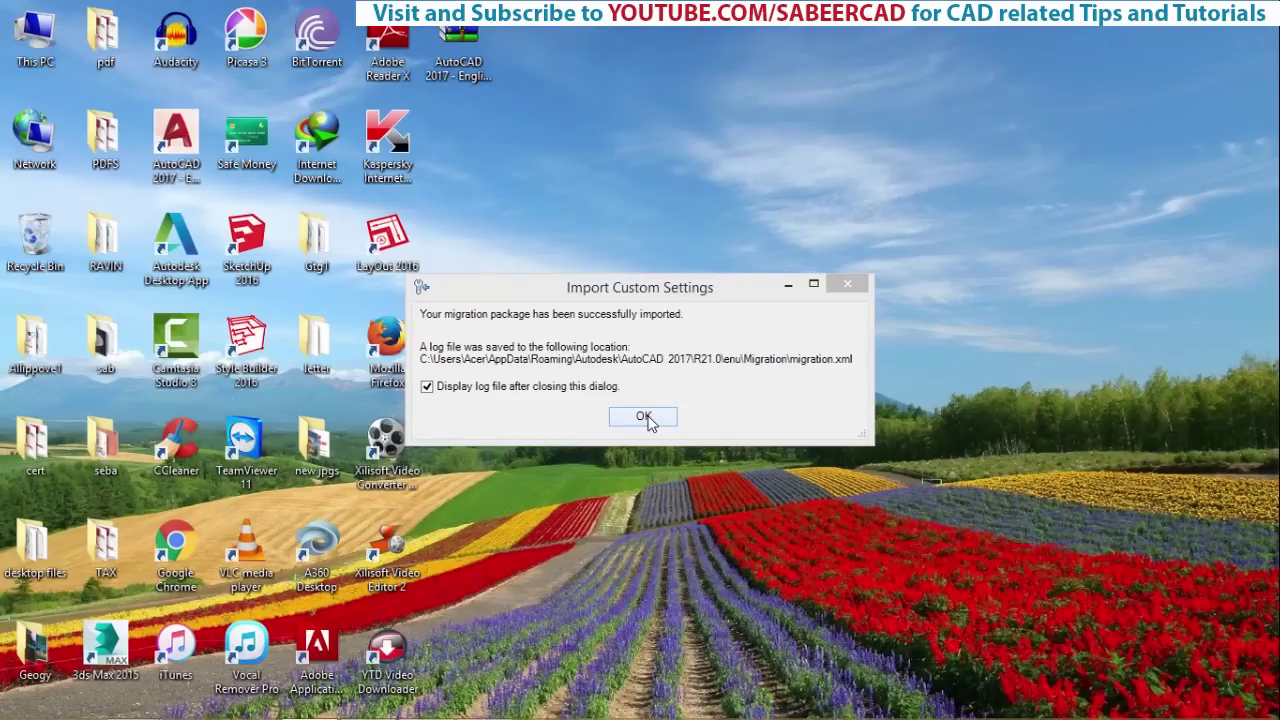
pyautogui.click(644, 417)
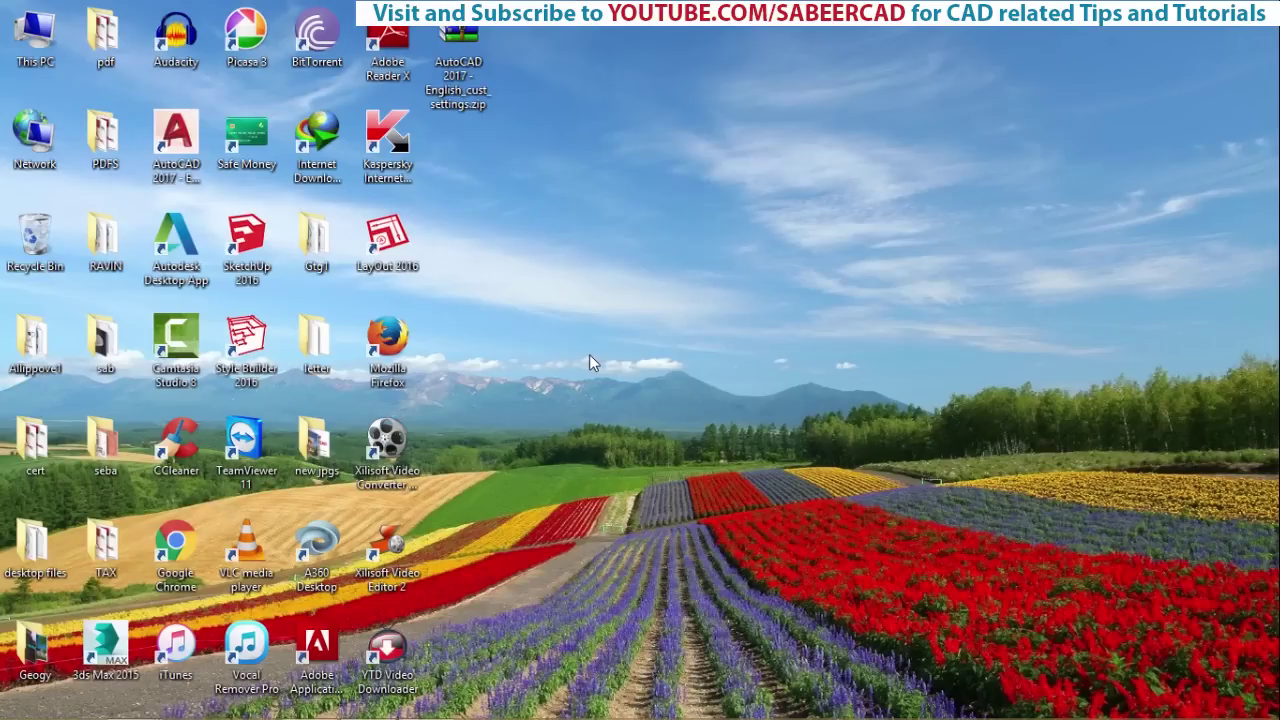
# - Run Reset Settings to Default again, choosing to reset custom settings with no backup
pyautogui.press('super')
pyautogui.write('res')
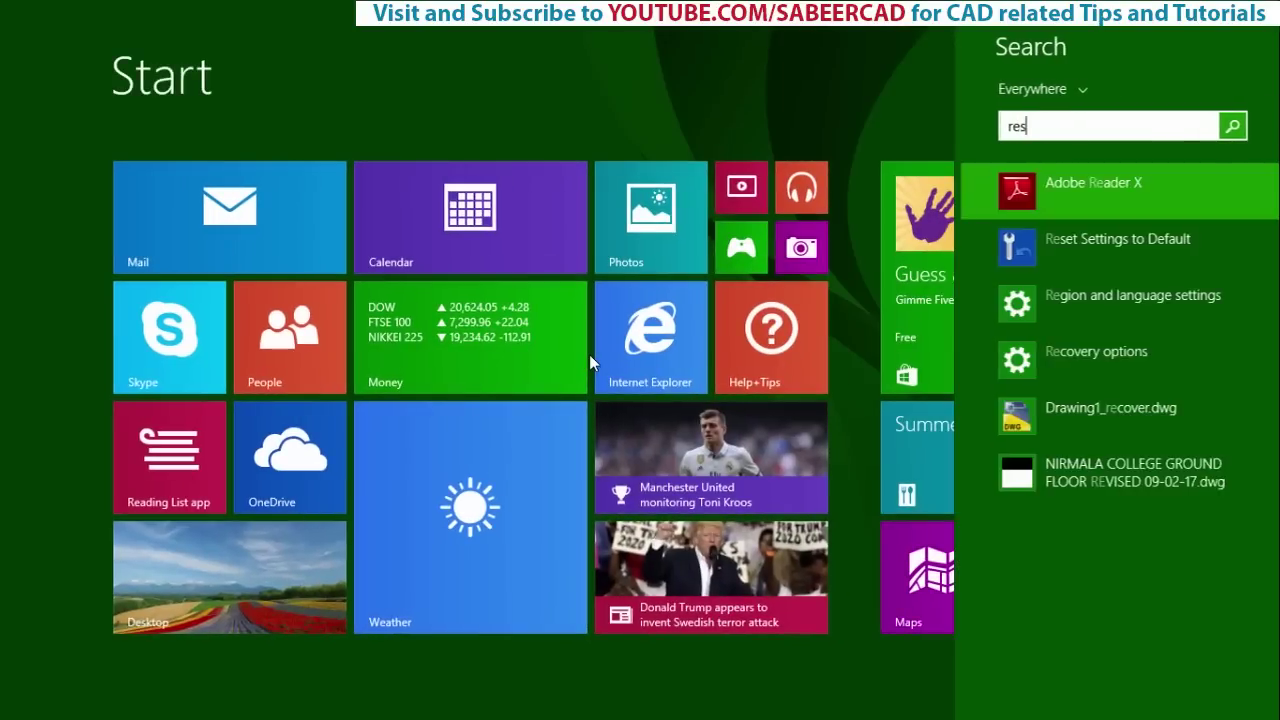
pyautogui.write('et Settings to Default')
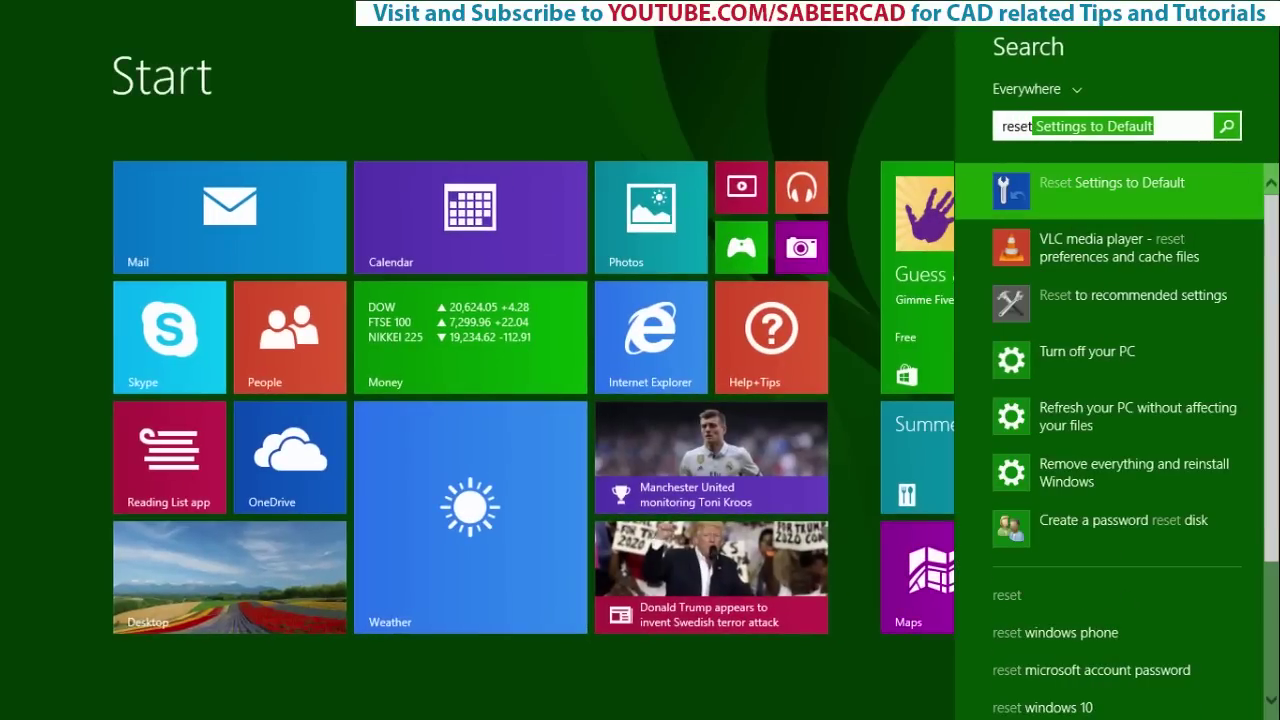
pyautogui.click(1143, 199)
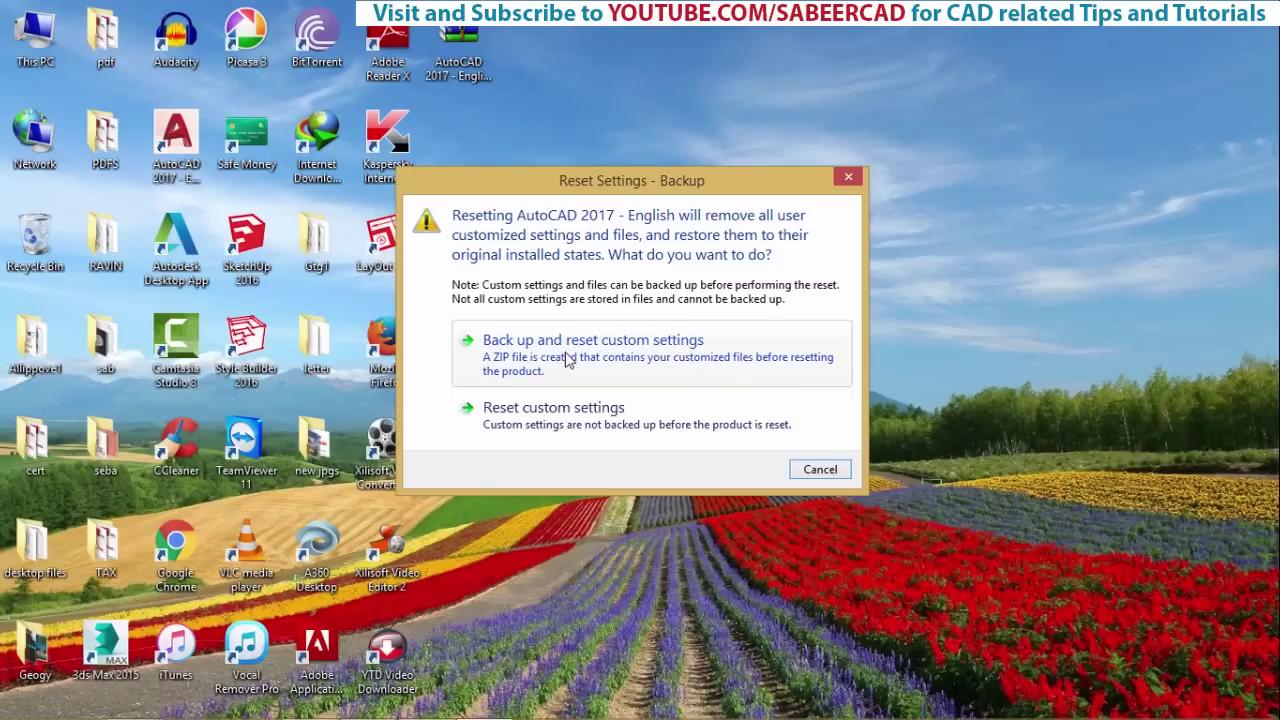
pyautogui.click(585, 430)
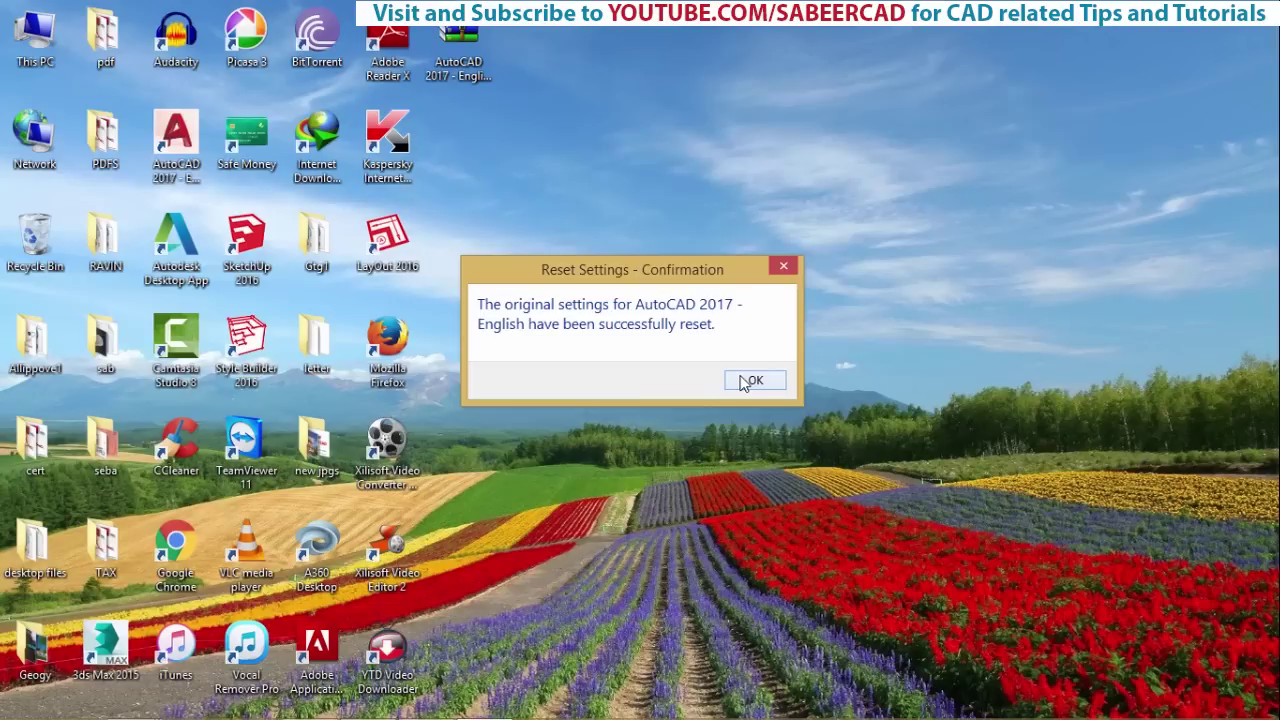
pyautogui.click(752, 381)
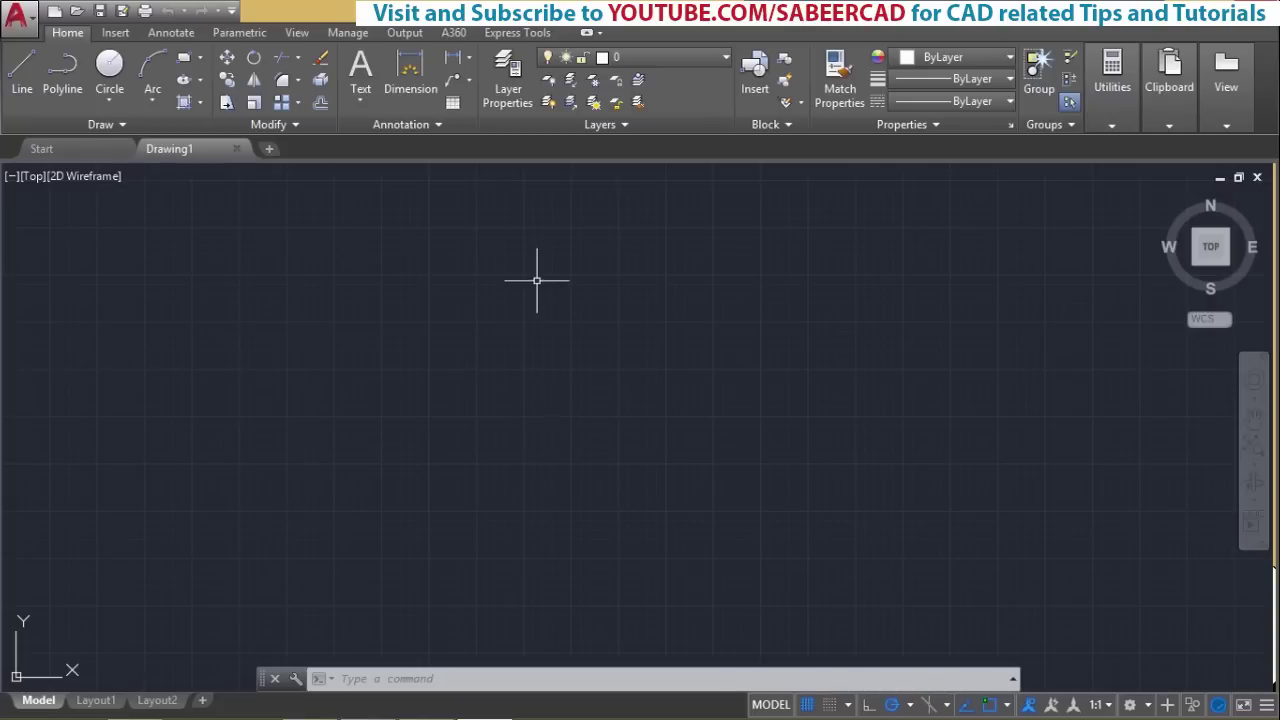
# - Set the 2D model space uniform background colour to Black in Options > Display > Colors
pyautogui.rightClick(491, 210)
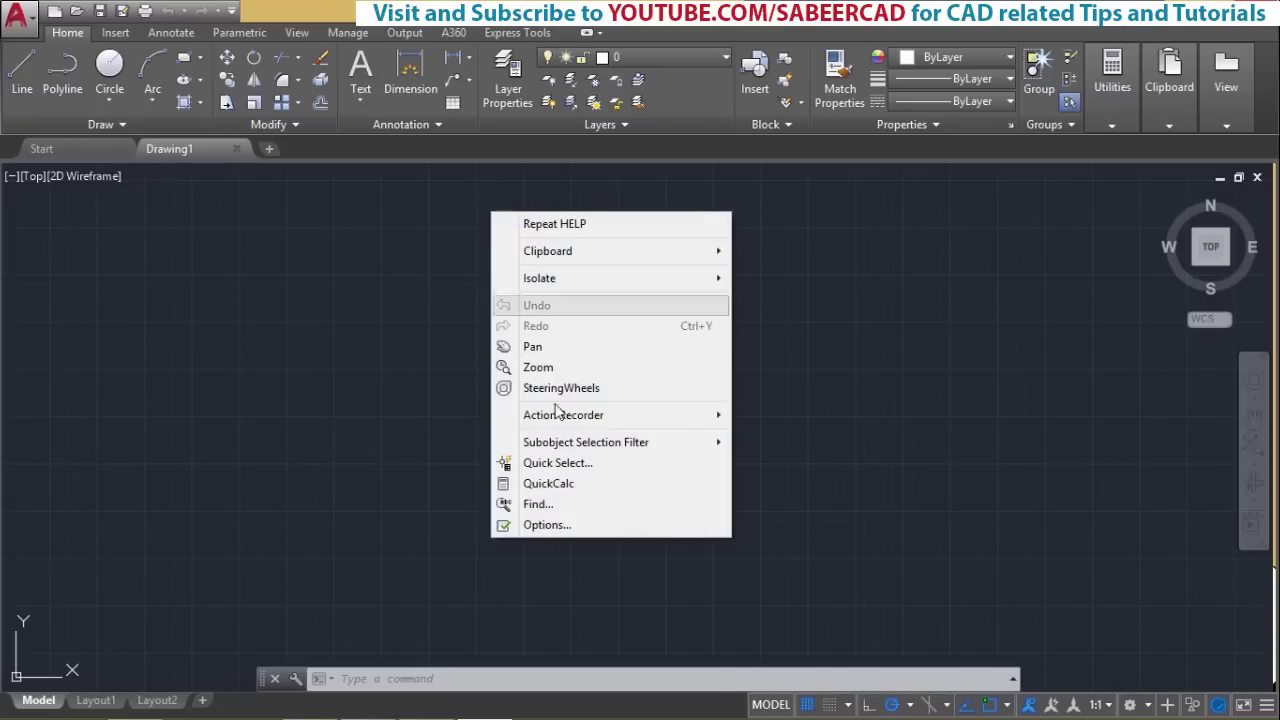
pyautogui.click(563, 524)
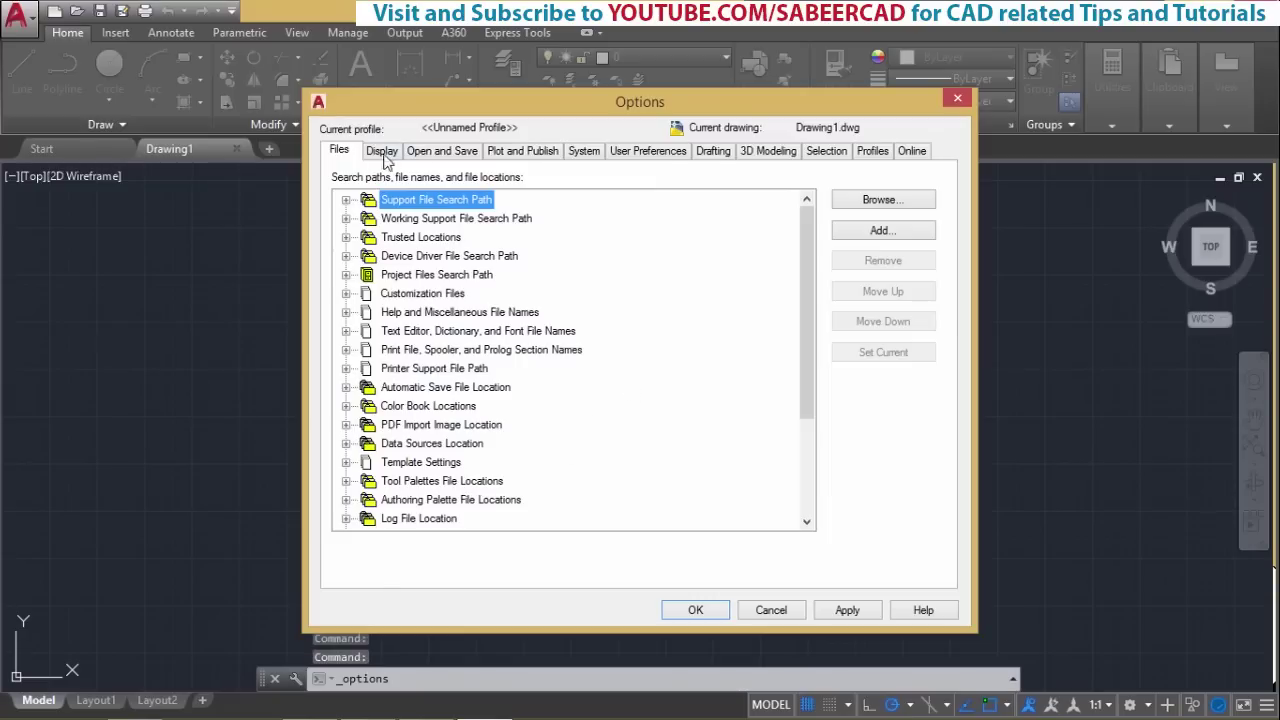
pyautogui.click(383, 152)
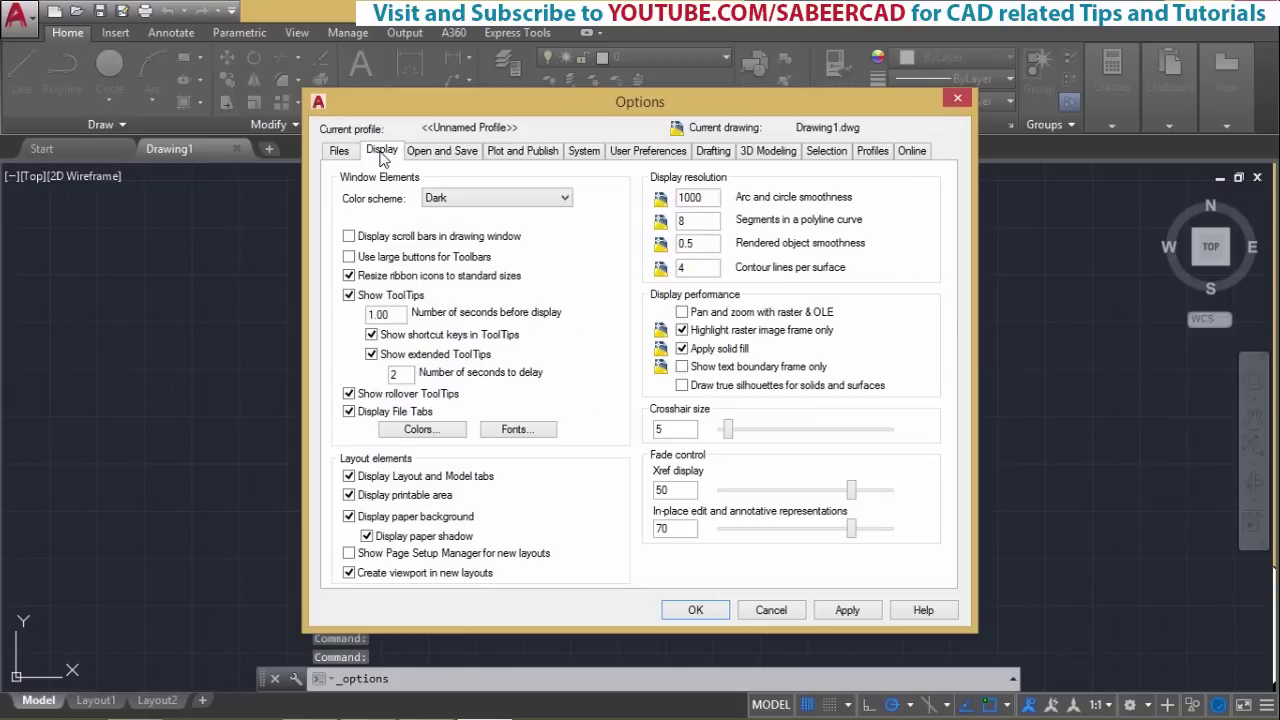
pyautogui.click(442, 430)
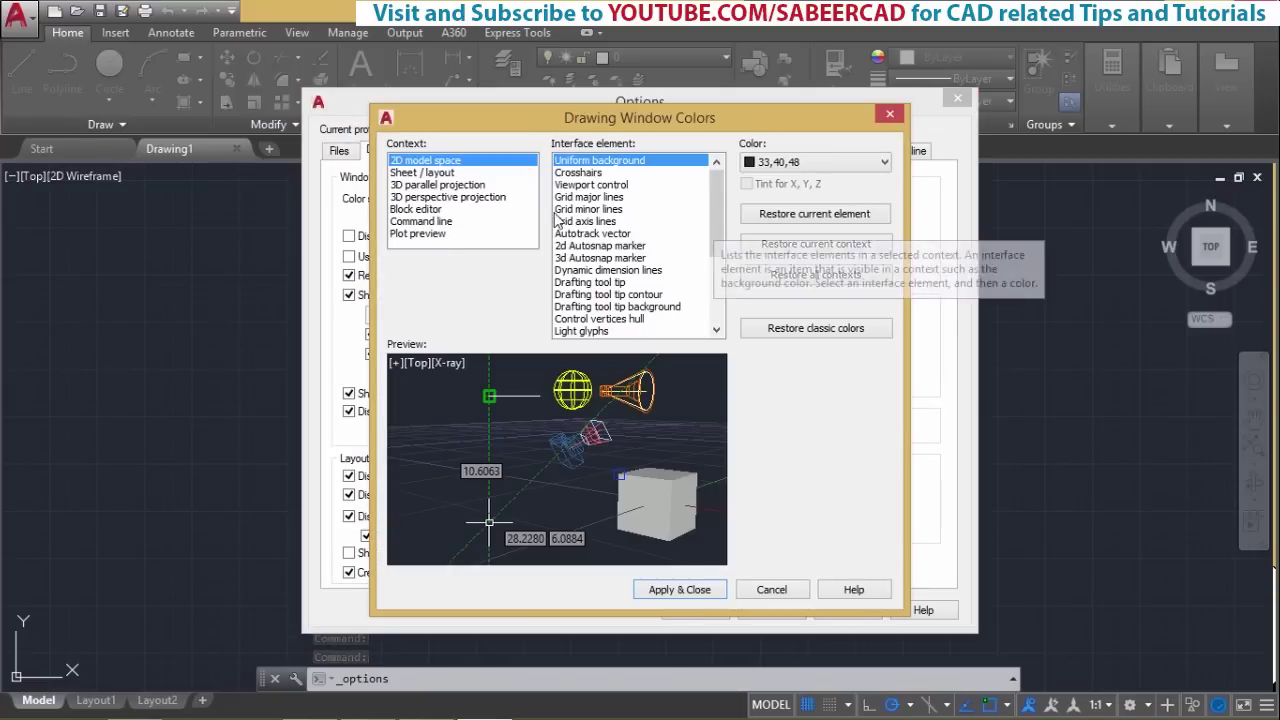
pyautogui.click(788, 166)
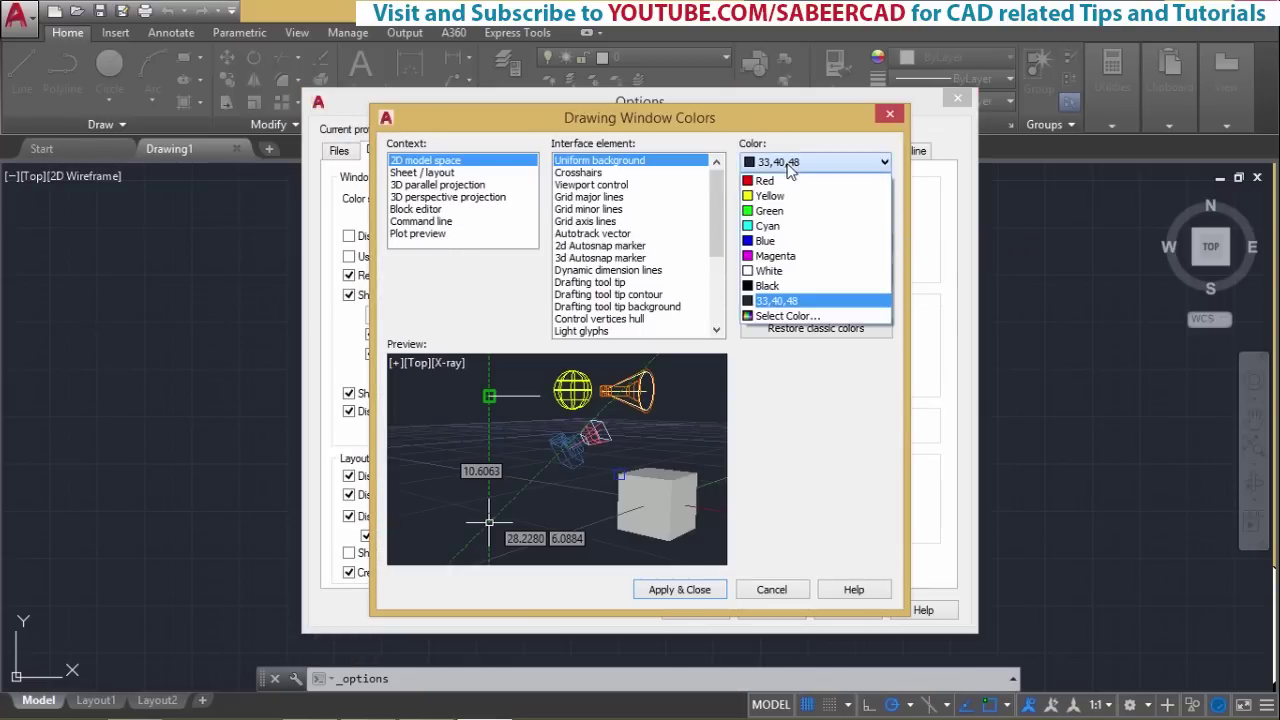
pyautogui.click(778, 290)
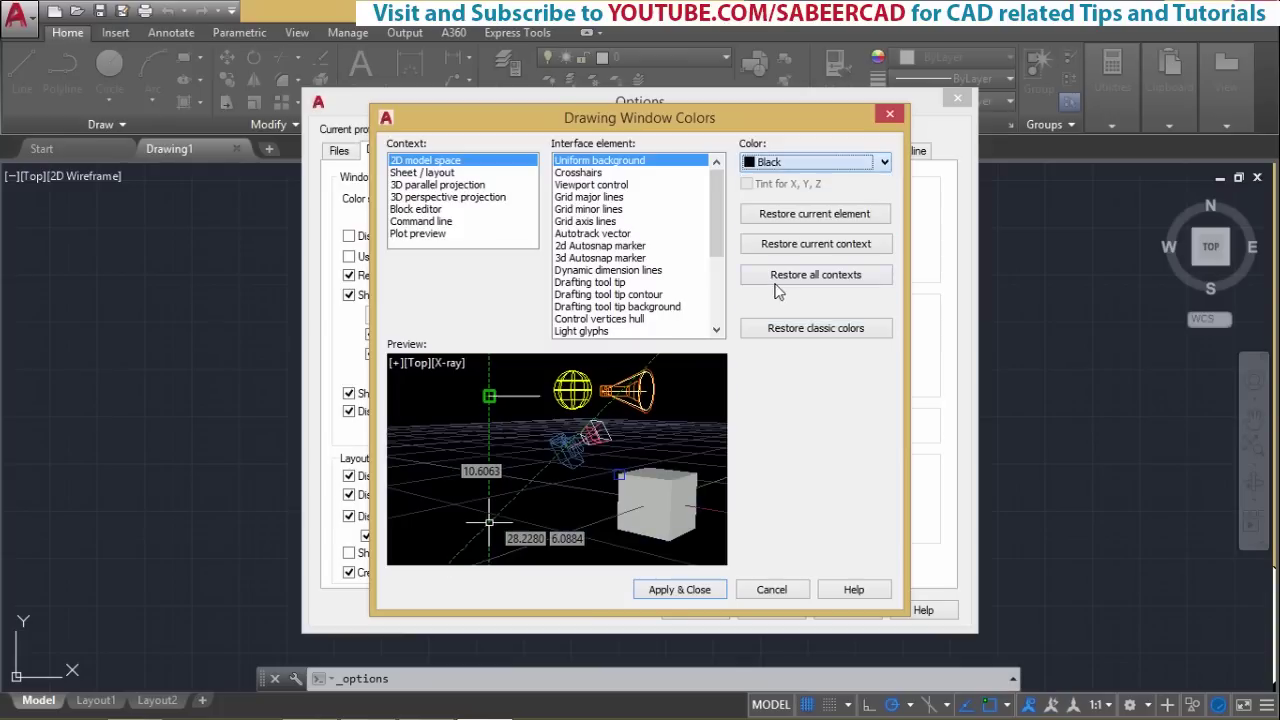
pyautogui.click(700, 590)
pyautogui.click(843, 612)
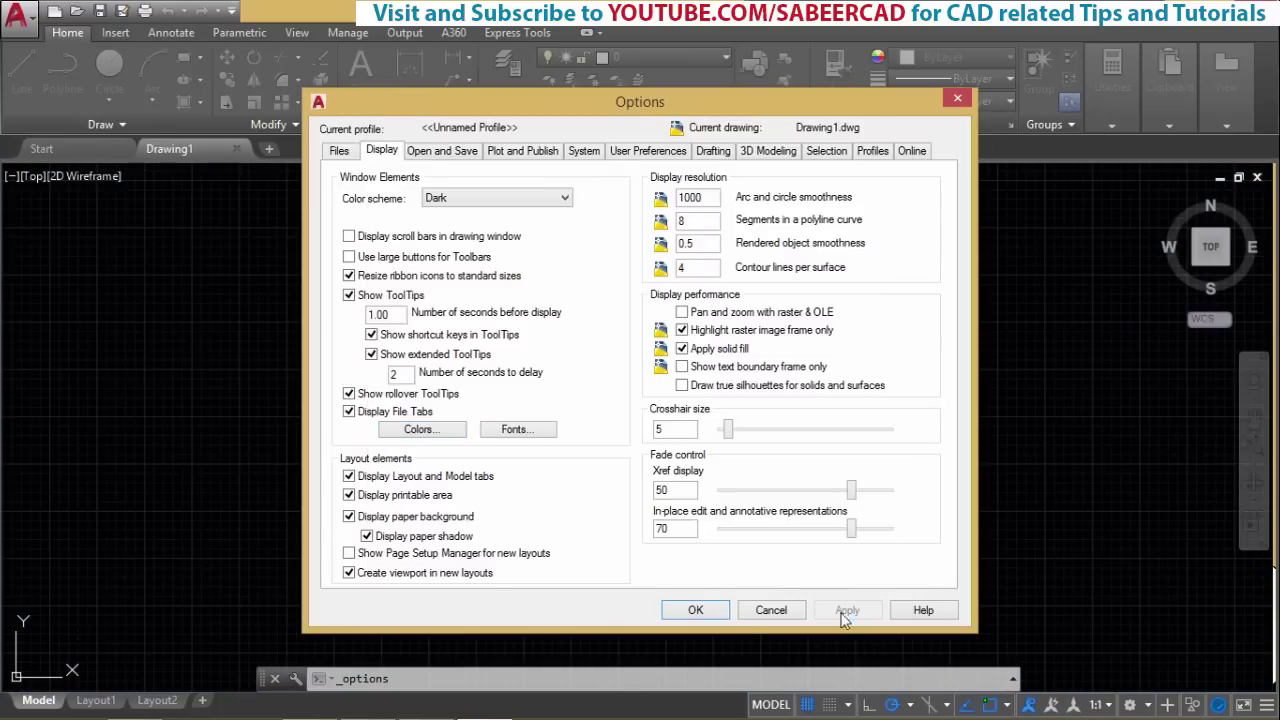
pyautogui.click(712, 610)
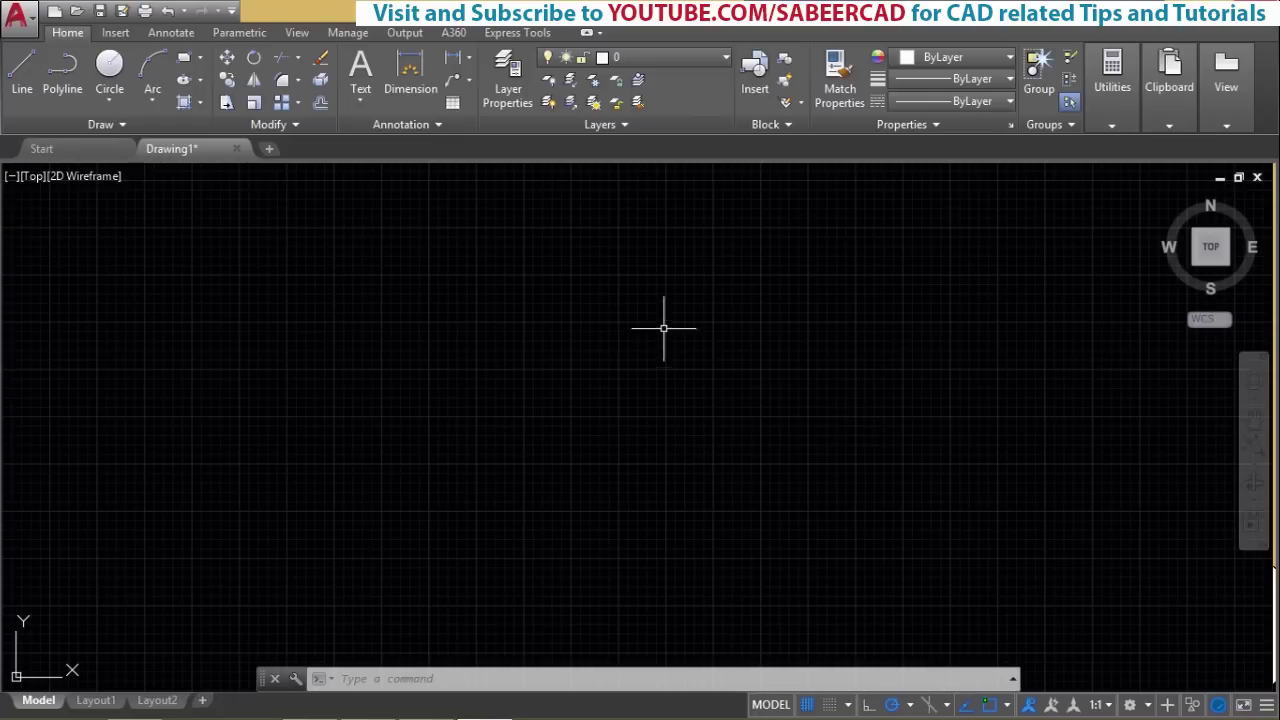
# - Reset the current profile on the Options Profiles tab, confirming the warning with Yes
pyautogui.rightClick(571, 242)
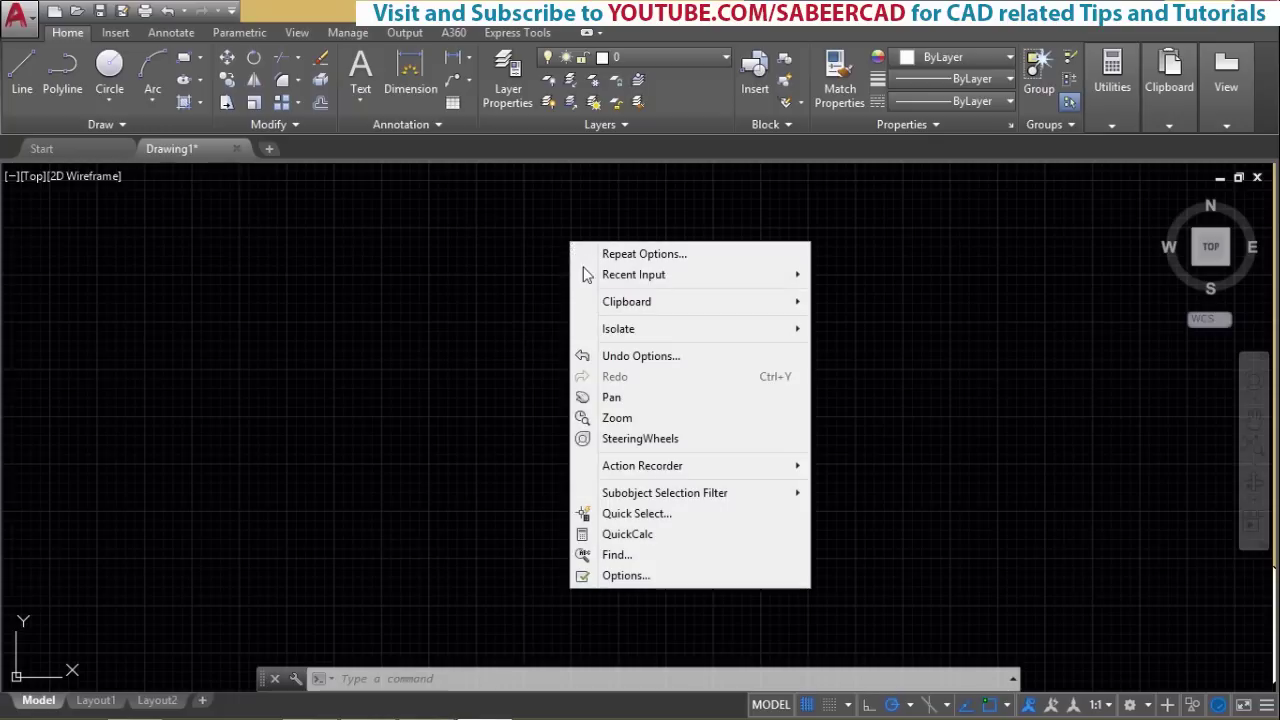
pyautogui.click(650, 577)
pyautogui.hotkey('ctrl', 'shift', 'Tab')
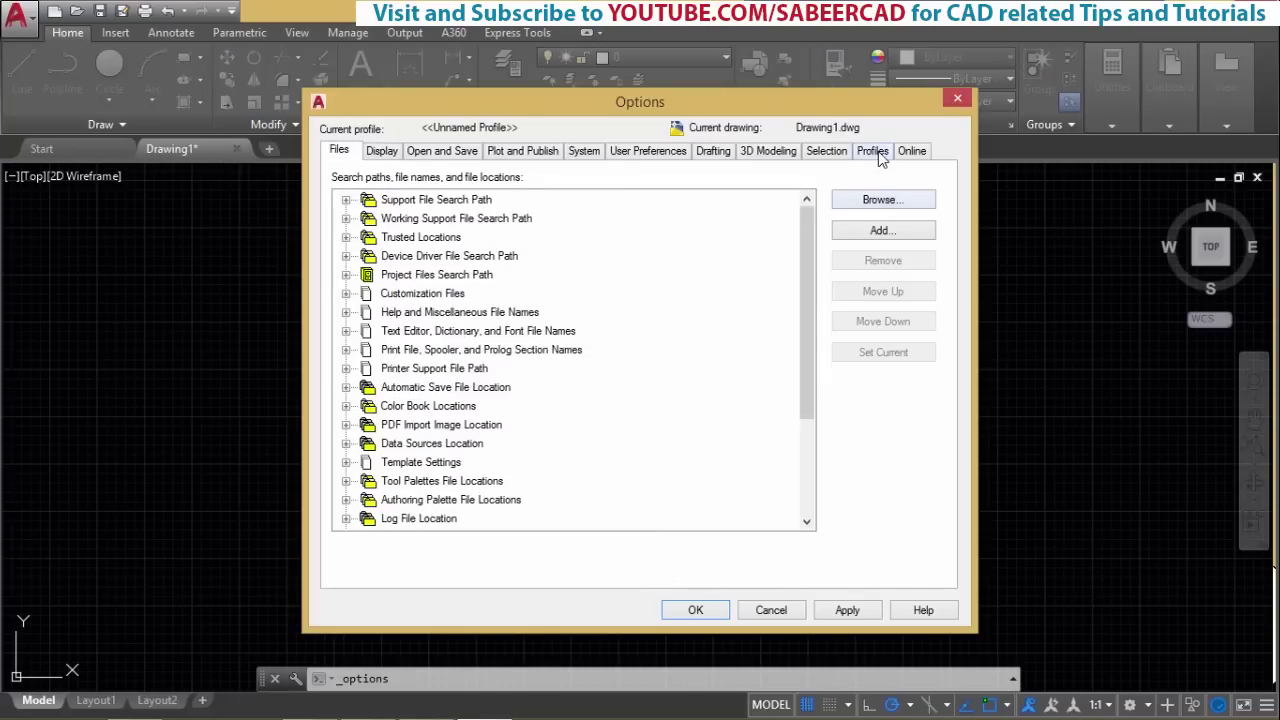
pyautogui.click(878, 154)
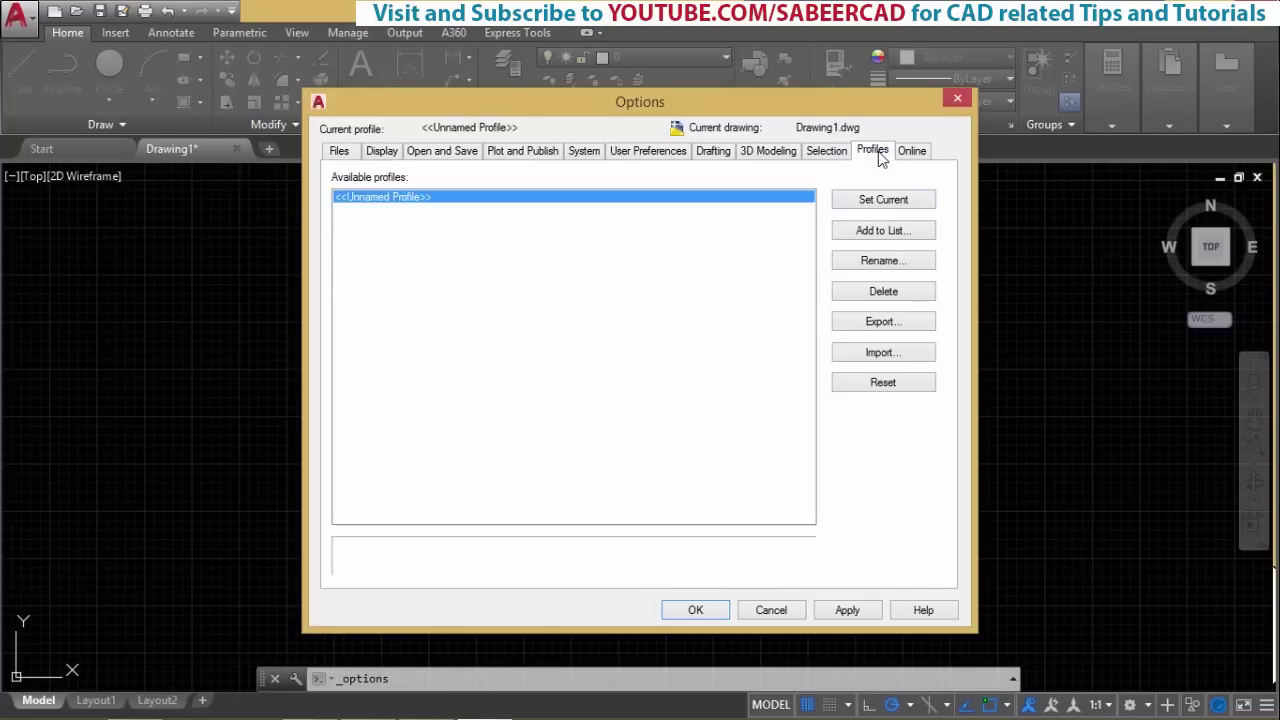
pyautogui.click(895, 390)
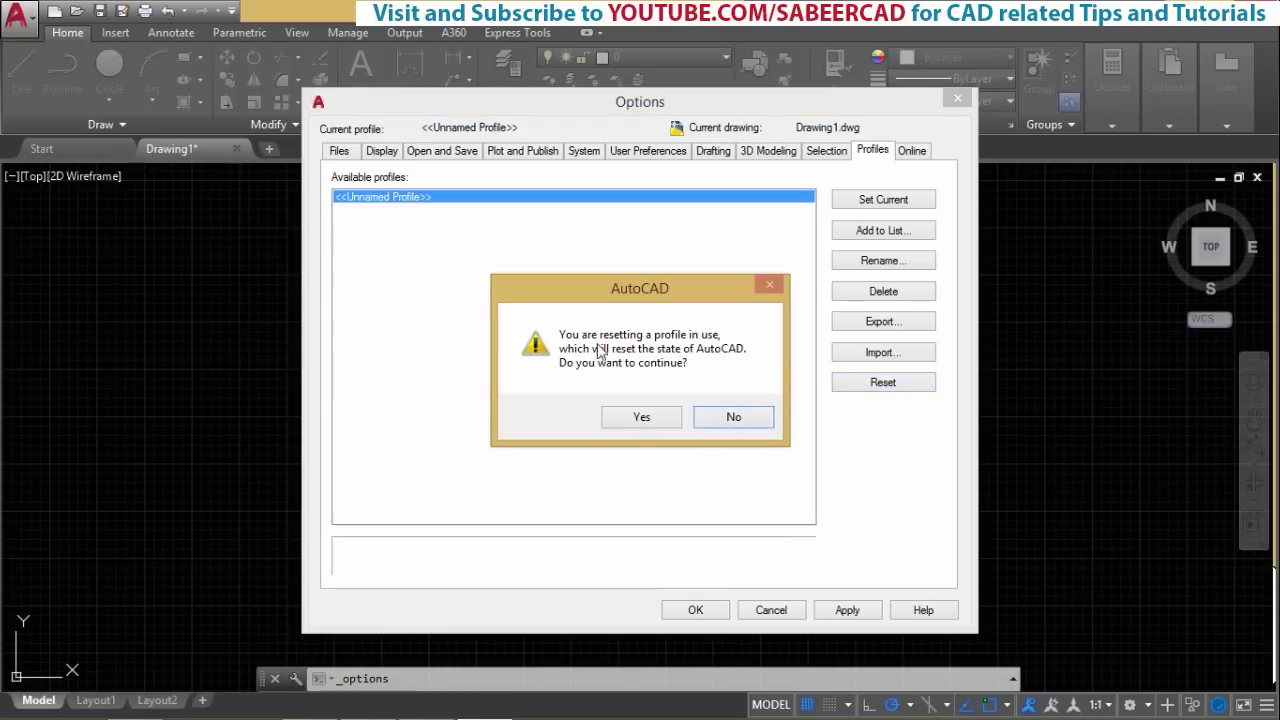
pyautogui.click(671, 422)
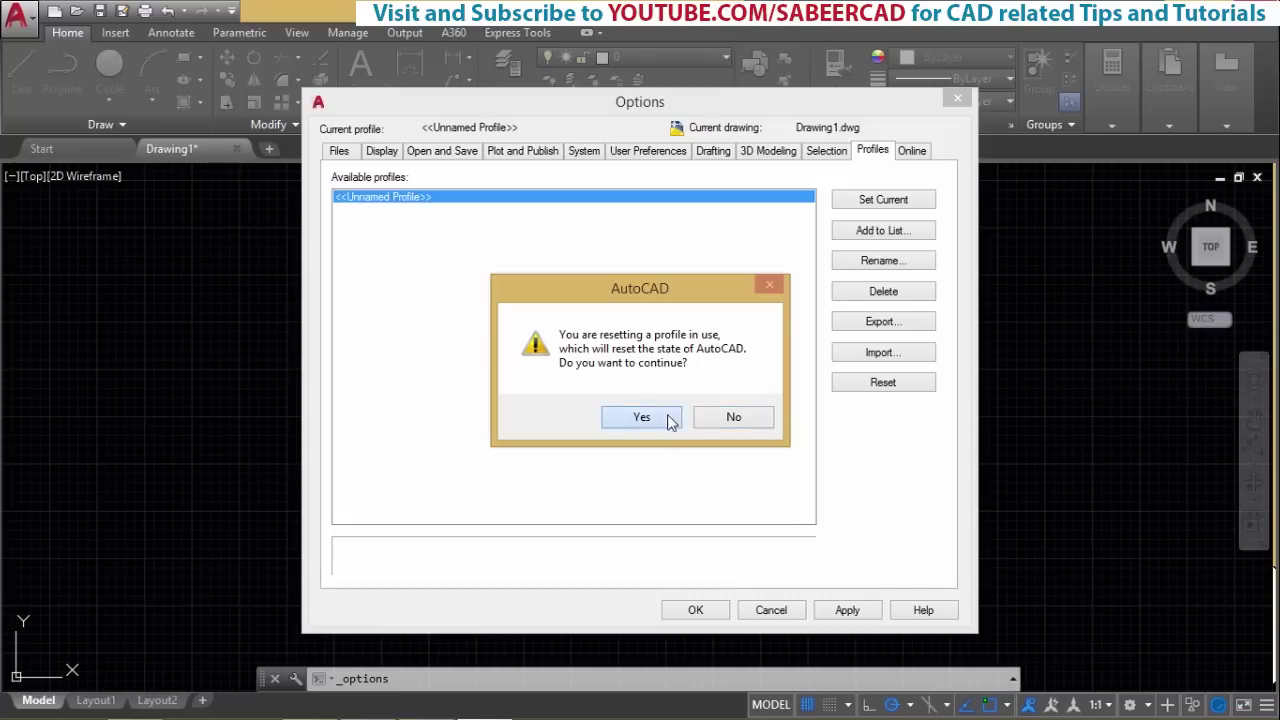
pyautogui.click(695, 610)
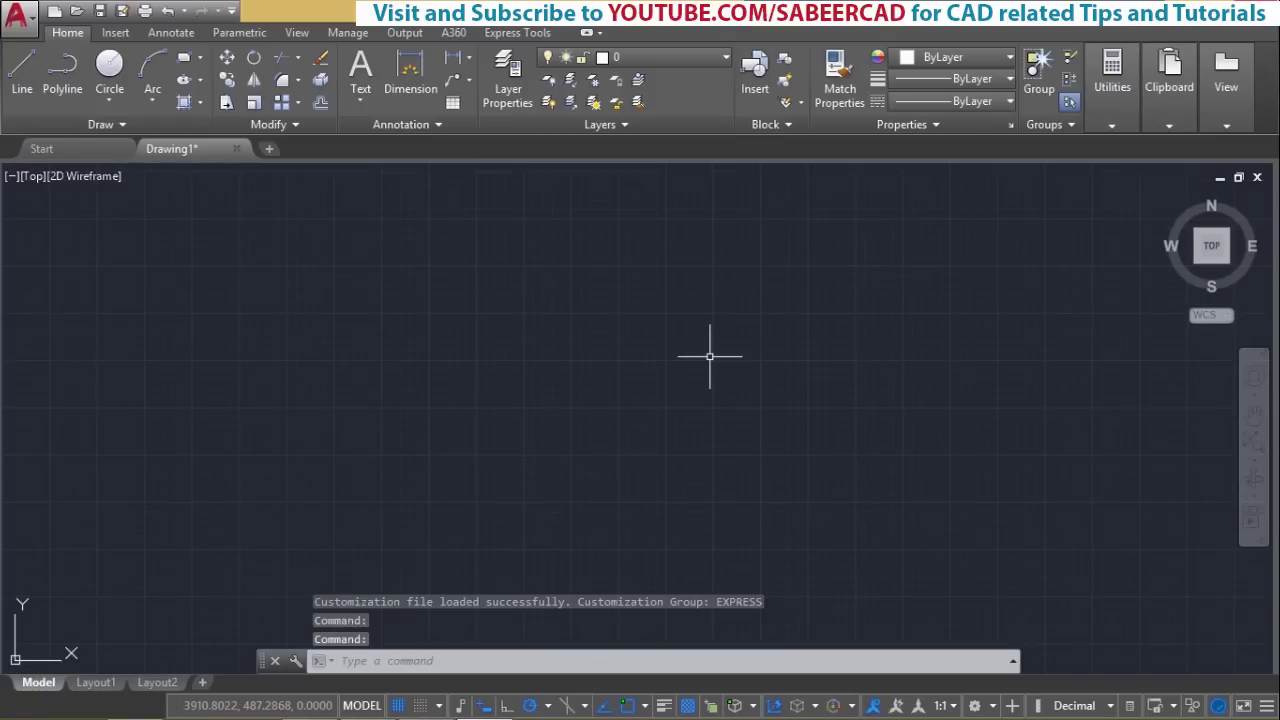